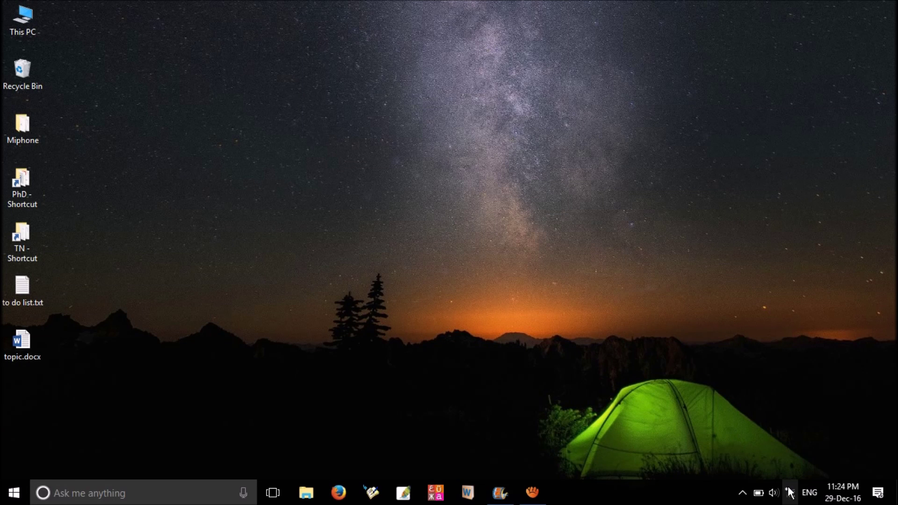
Connect to the JNU Campus Wi-Fi network from the taskbar network list.
{"action": "left_click", "coordinate": [790, 493]}
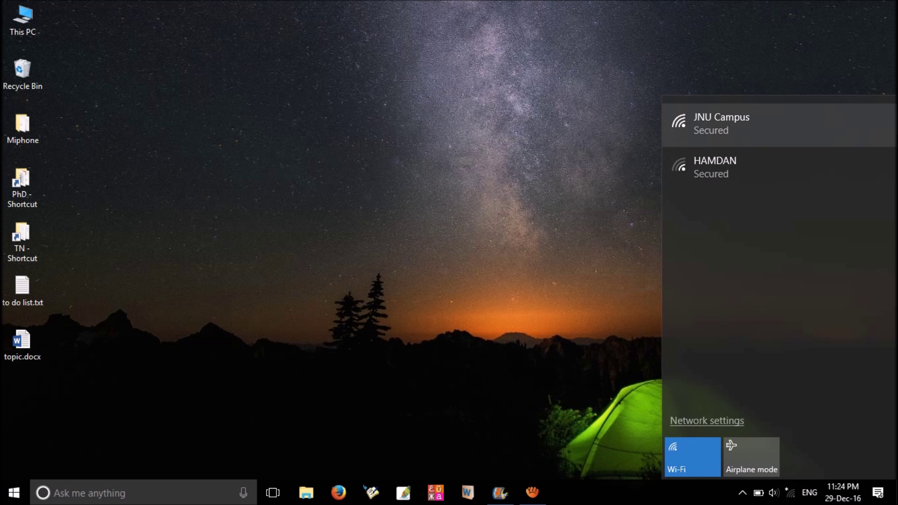
{"action": "left_click", "coordinate": [730, 124]}
{"action": "key", "text": "Return"}
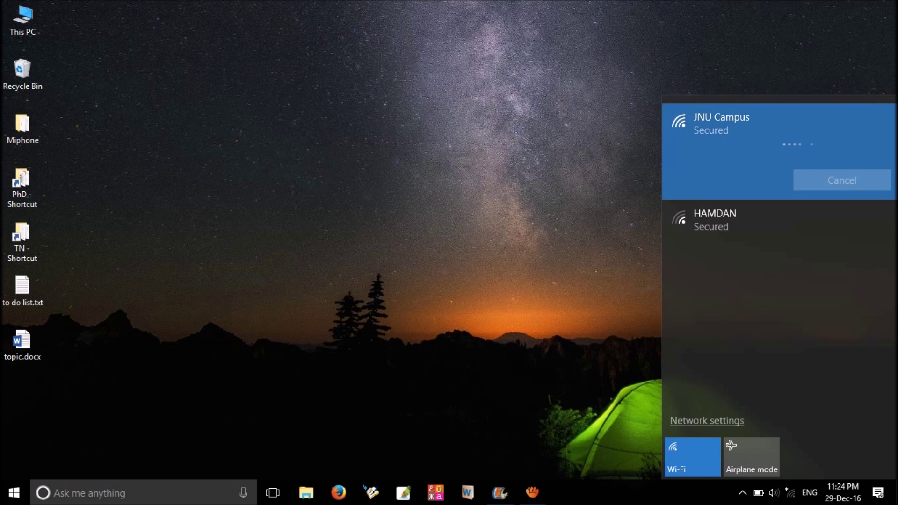
{"action": "left_click", "coordinate": [543, 366]}
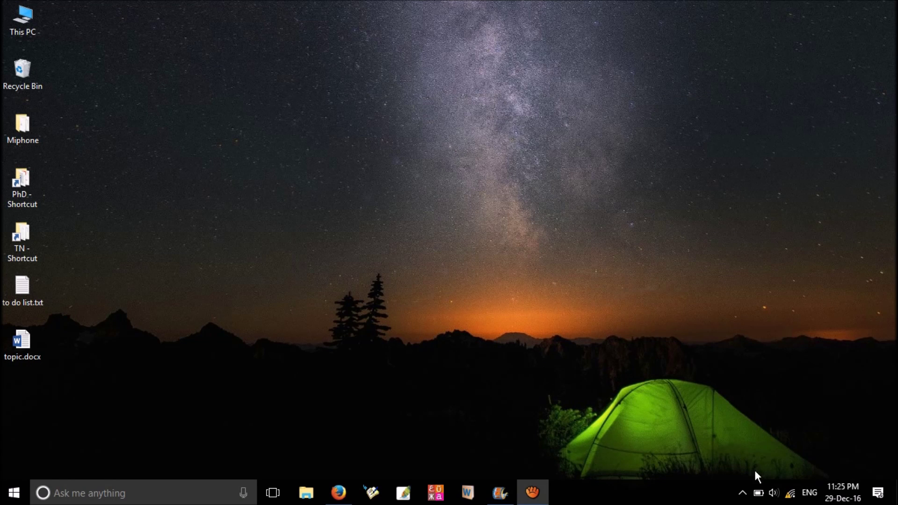
{"action": "mouse_move", "coordinate": [796, 497]}
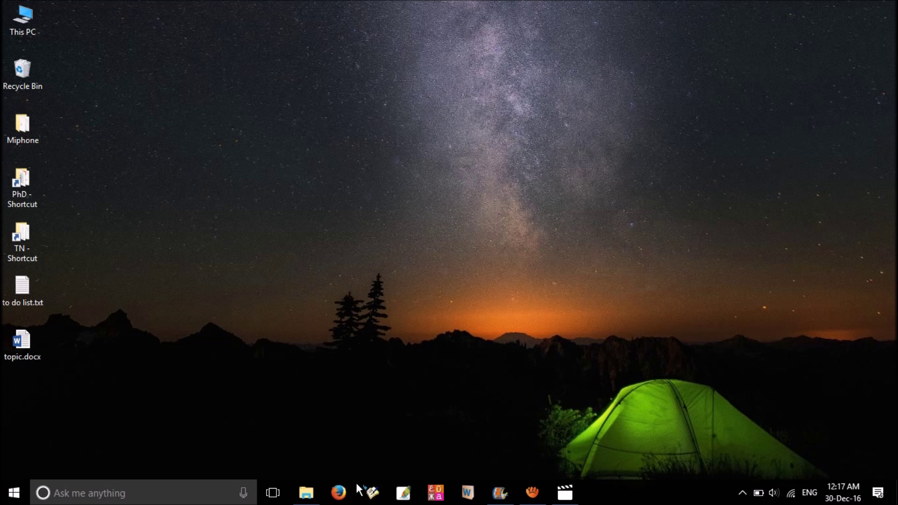
{"action": "left_click", "coordinate": [338, 492]}
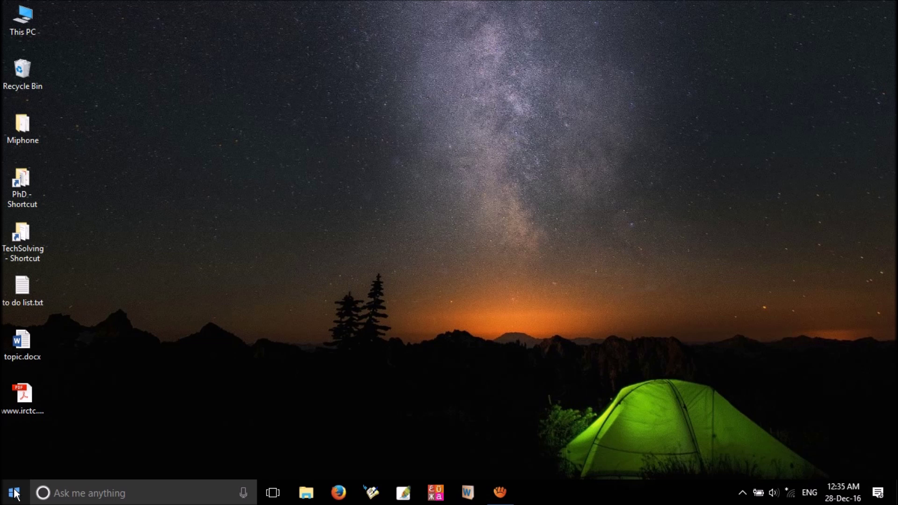
Open Device Manager maximized, expand Network adapters and select the Dell Wireless 1704 card.
{"action": "right_click", "coordinate": [16, 493]}
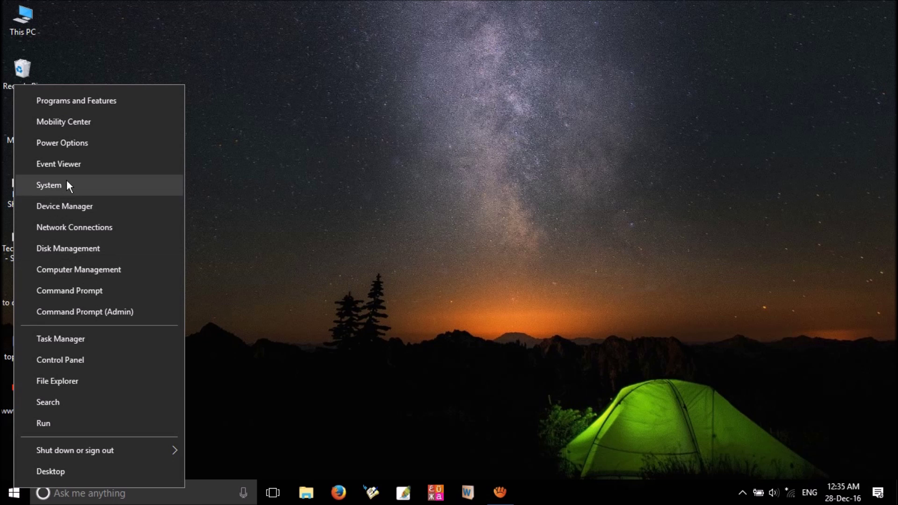
{"action": "left_click", "coordinate": [77, 213]}
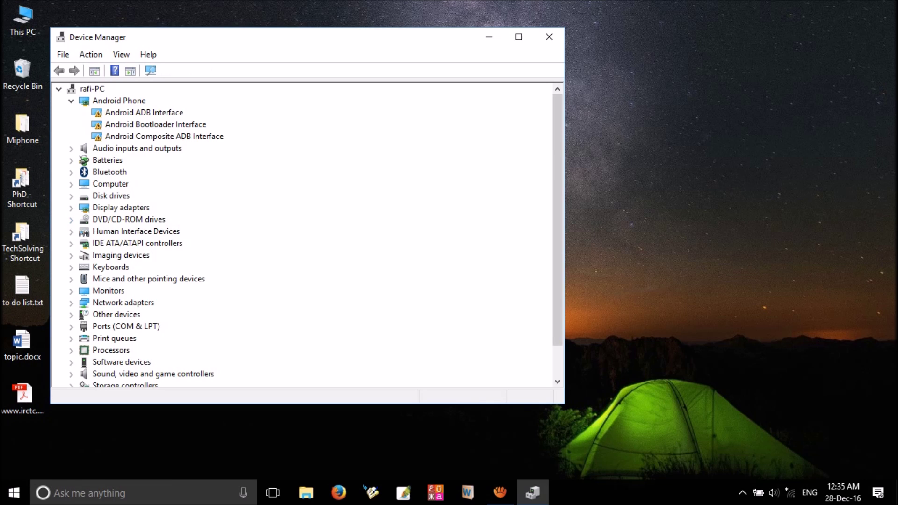
{"action": "left_click", "coordinate": [519, 36]}
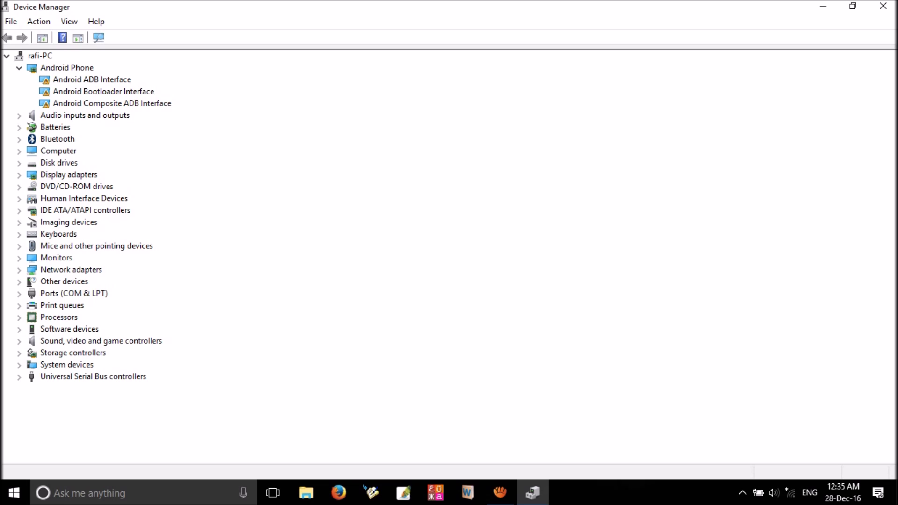
{"action": "left_click", "coordinate": [19, 270]}
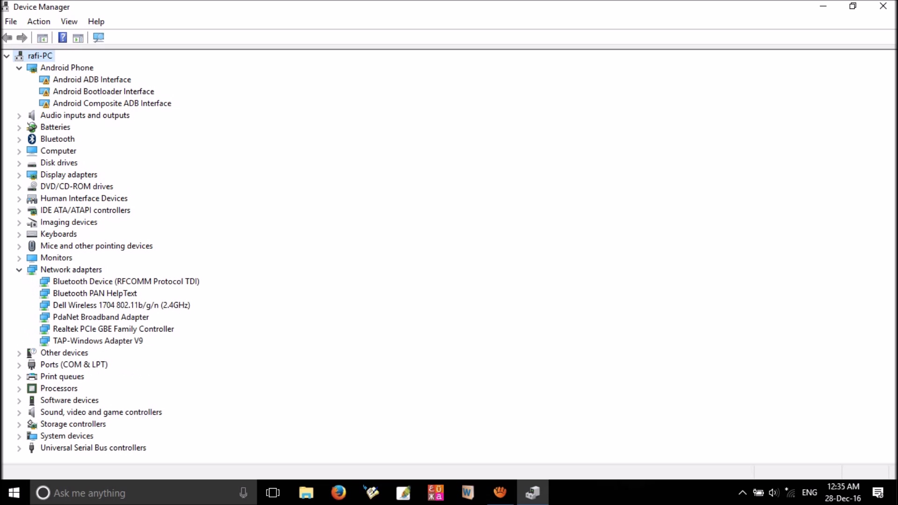
{"action": "left_click", "coordinate": [121, 305]}
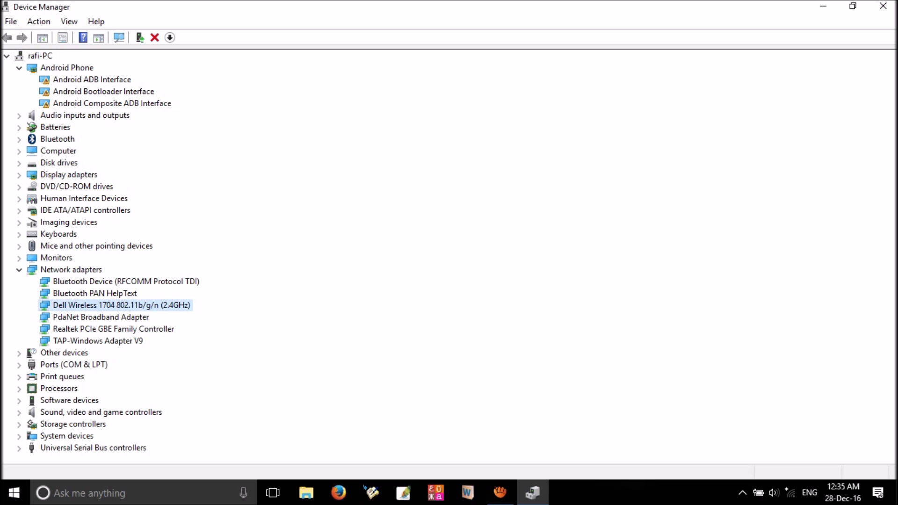
Uninstall the Dell Wireless 1704 802.11b/g/n (2.4GHz) adapter and confirm the removal.
{"action": "right_click", "coordinate": [116, 306]}
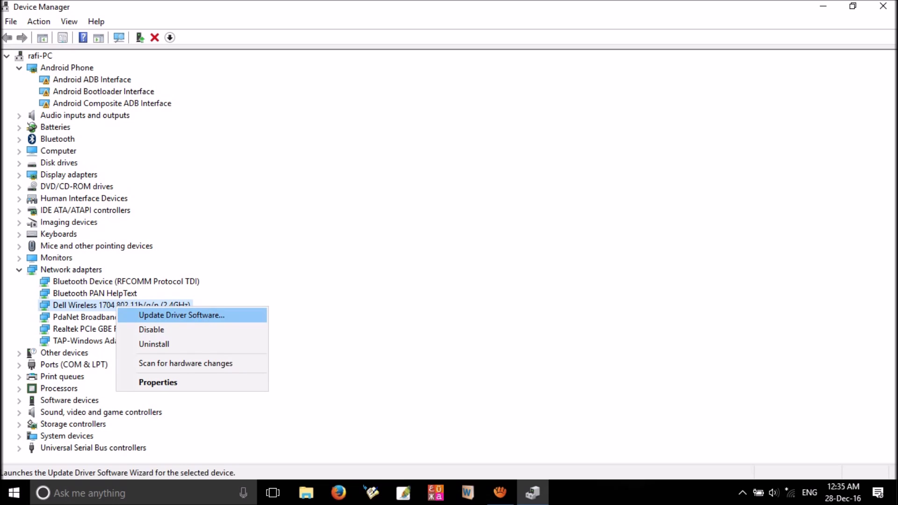
{"action": "key", "text": "Escape"}
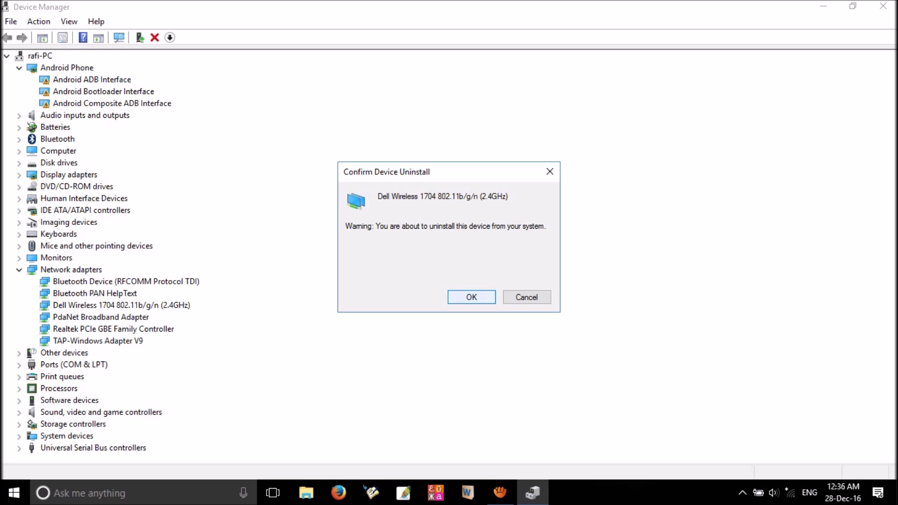
{"action": "key", "text": "Return"}
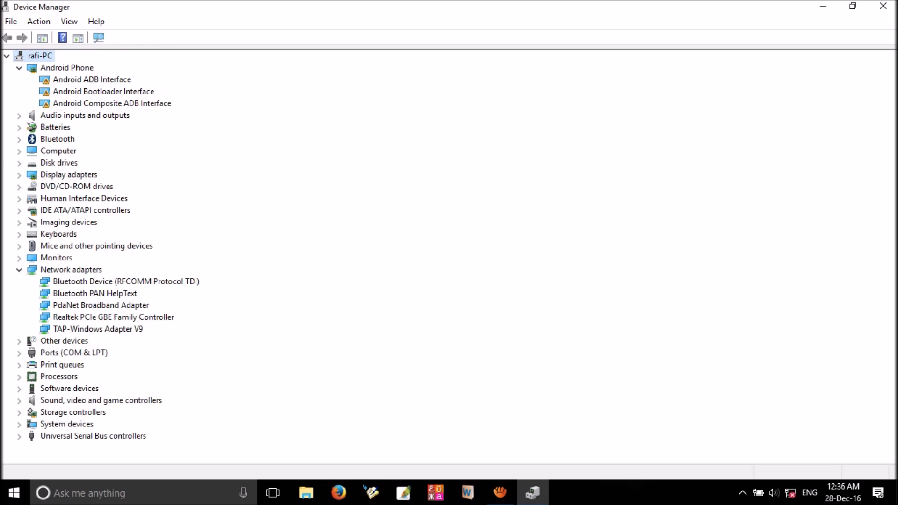
Run Action > Scan for hardware changes and select the redetected Dell Wireless 1704 adapter.
{"action": "key", "text": "alt+a"}
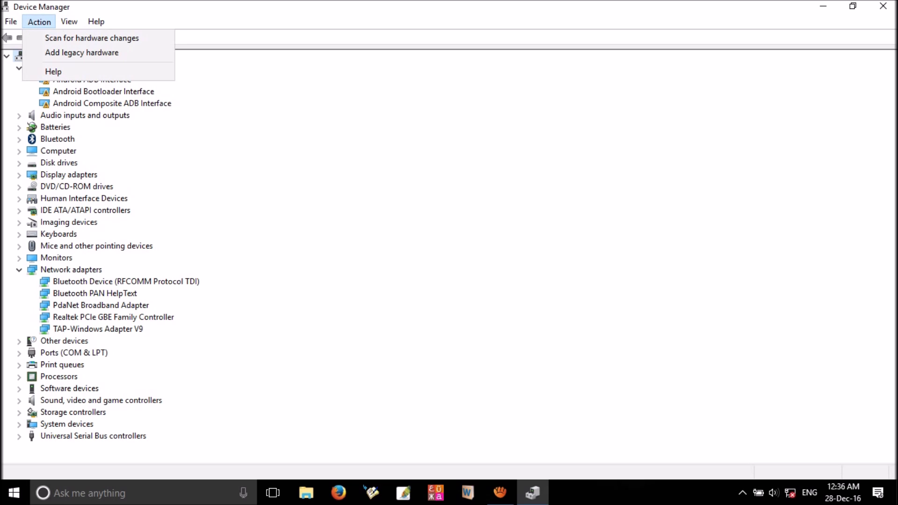
{"action": "key", "text": "Down"}
{"action": "key", "text": "Return"}
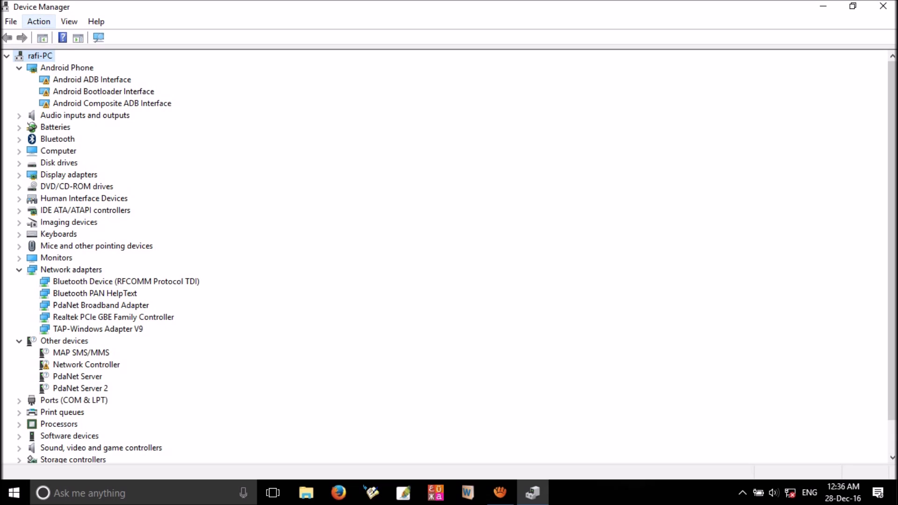
{"action": "left_click", "coordinate": [38, 21]}
{"action": "left_click", "coordinate": [92, 36]}
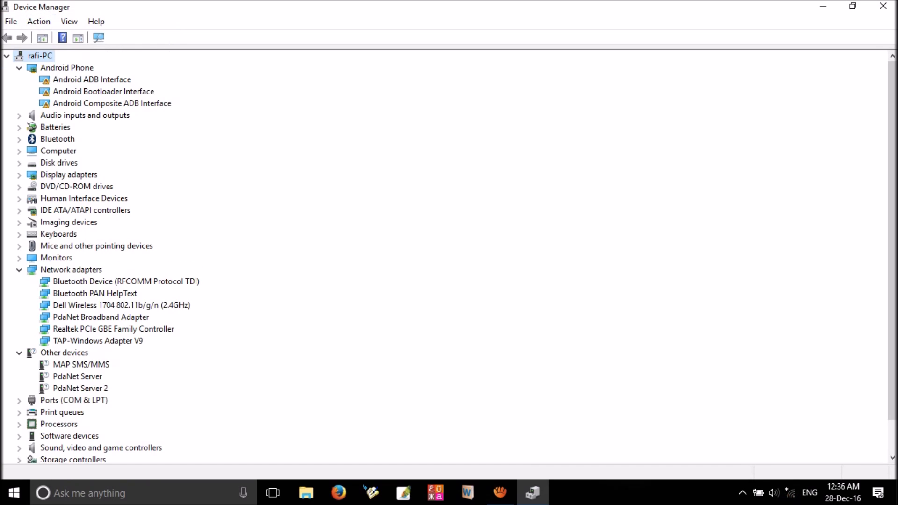
{"action": "left_click", "coordinate": [117, 305]}
Update the Dell Wireless 1704 driver by picking Broadcom 802.11n Network Adapter from local drivers.
{"action": "right_click", "coordinate": [117, 305]}
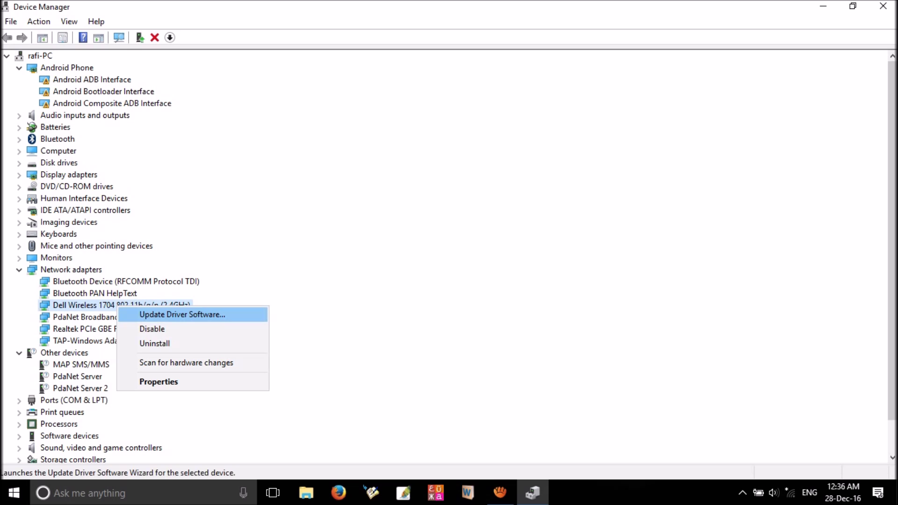
{"action": "key", "text": "Return"}
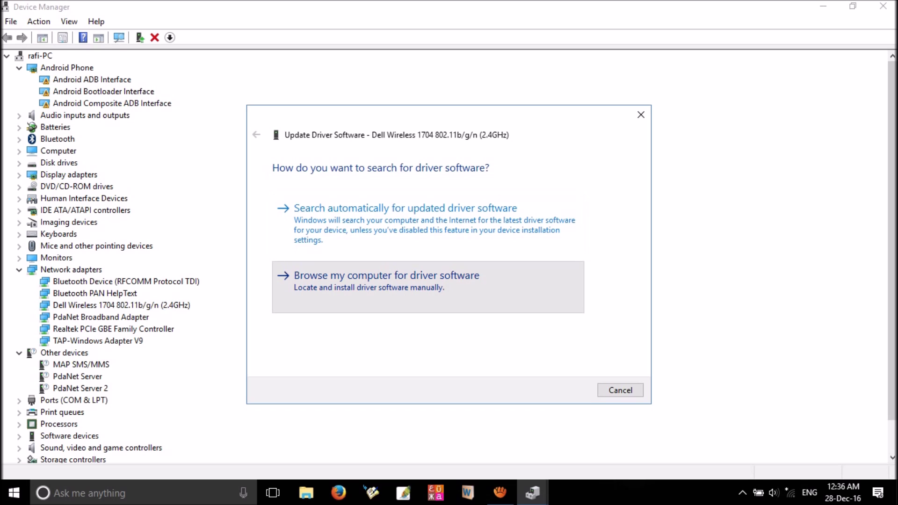
{"action": "key", "text": "Return"}
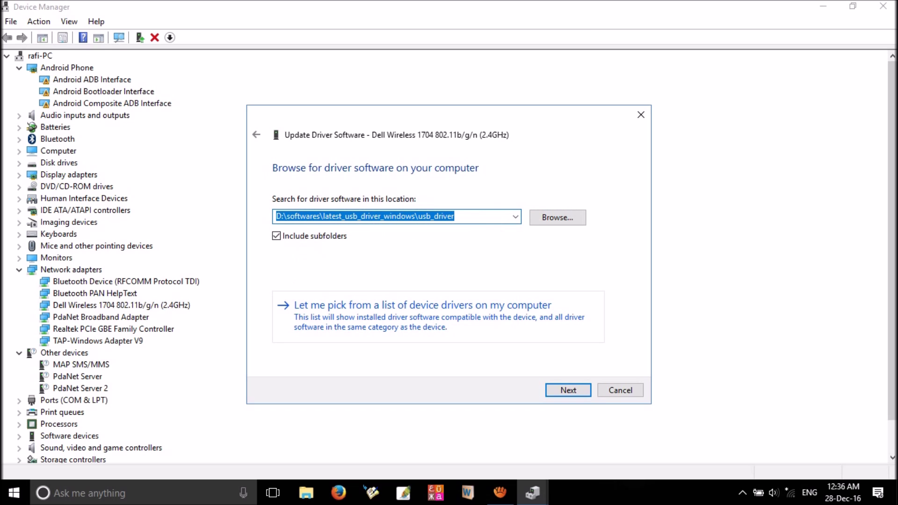
{"action": "key", "text": "Return"}
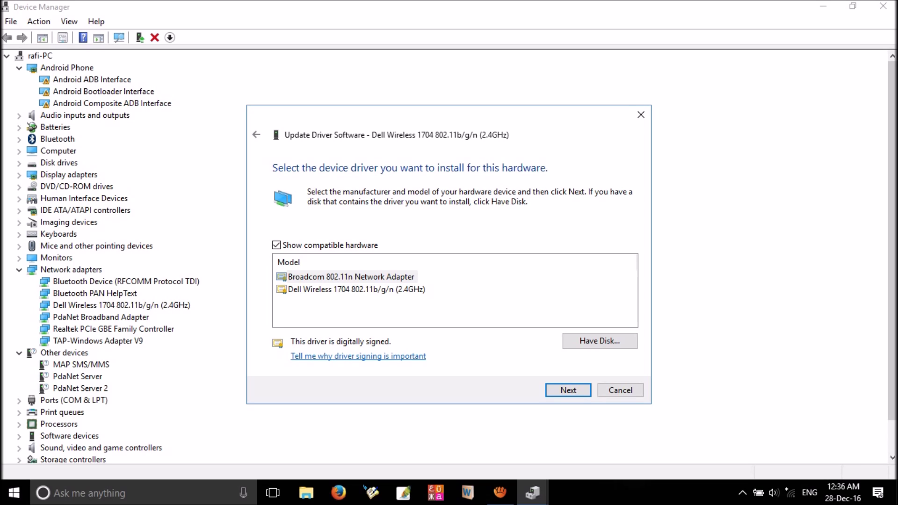
{"action": "key", "text": "Tab"}
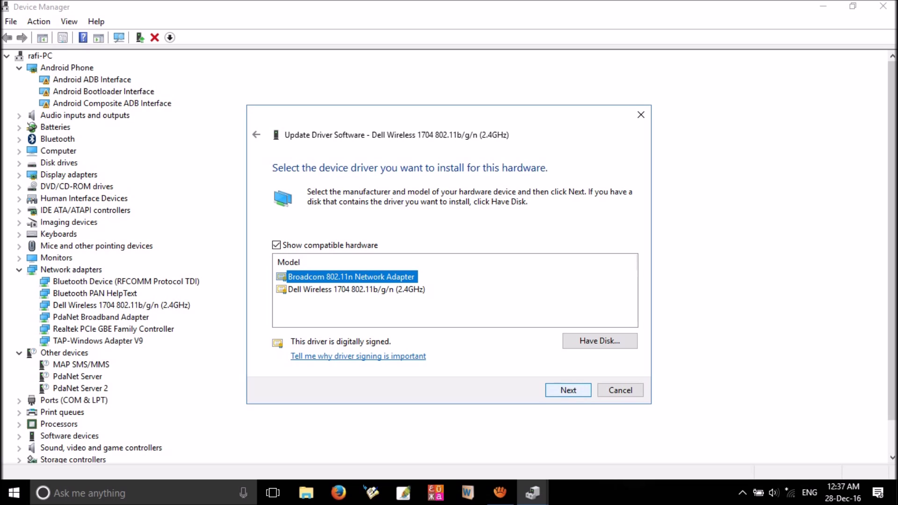
{"action": "key", "text": "Return"}
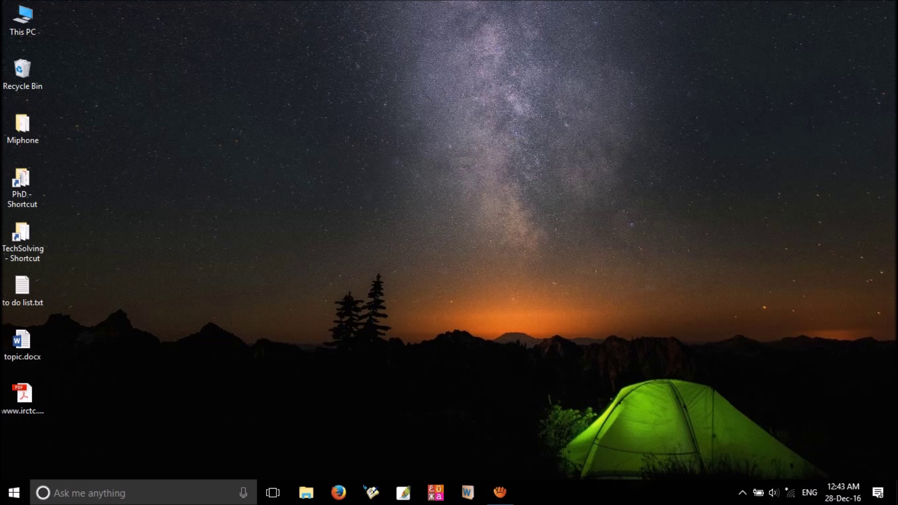
Open Power Options, keep Balanced as the active plan and open its plan settings.
{"action": "right_click", "coordinate": [10, 500]}
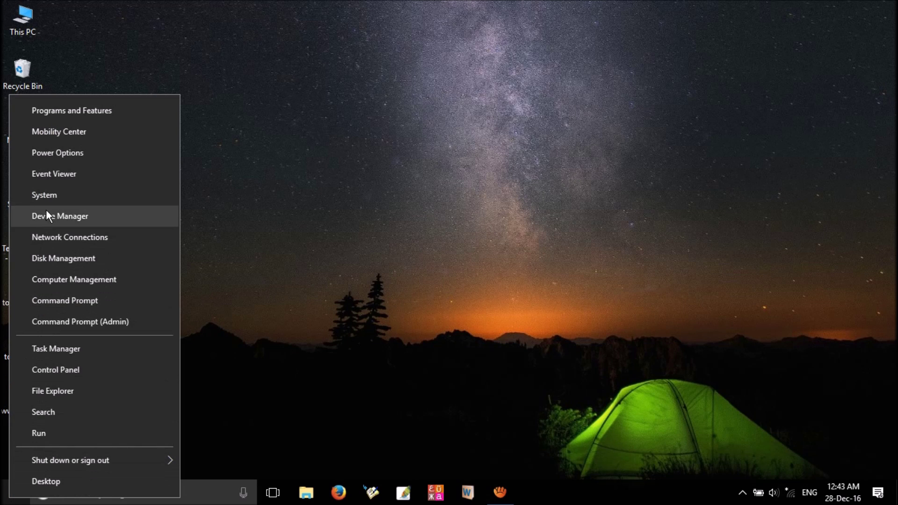
{"action": "left_click", "coordinate": [73, 150]}
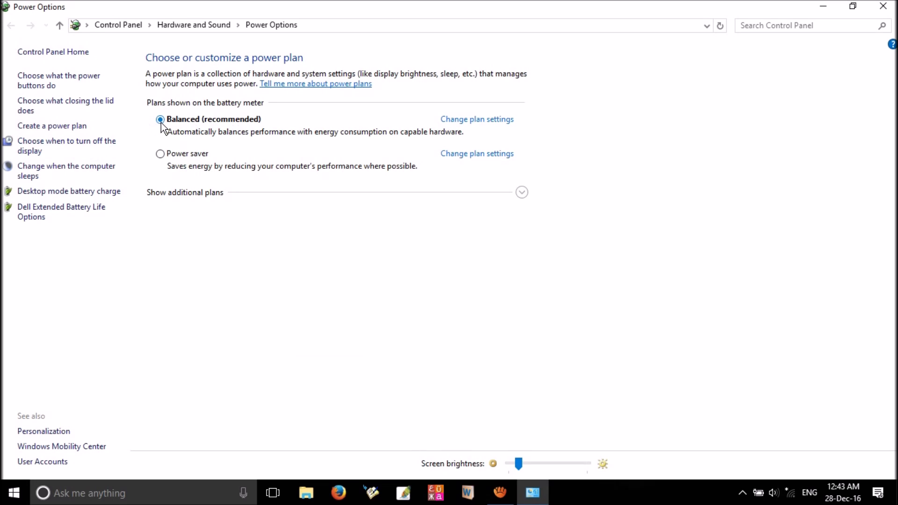
{"action": "left_click", "coordinate": [161, 153]}
{"action": "left_click", "coordinate": [162, 125]}
{"action": "left_click", "coordinate": [473, 120]}
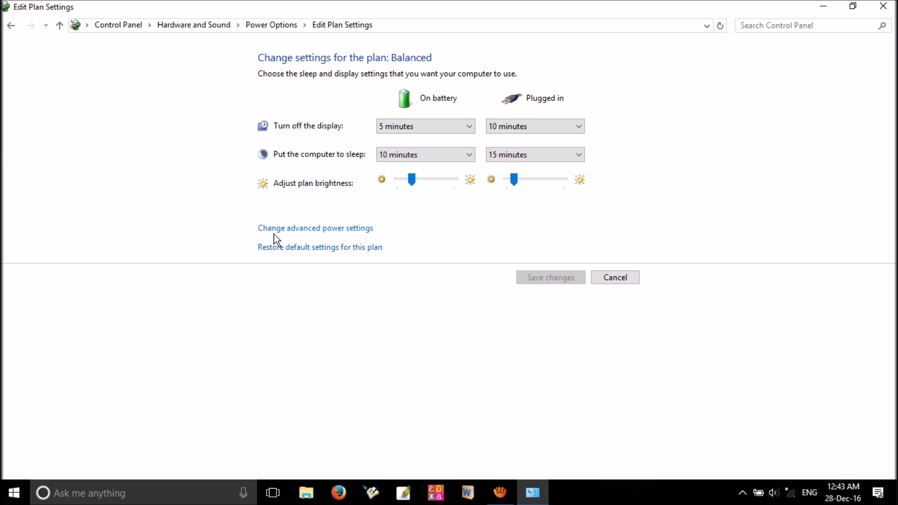
In advanced power settings, set the wireless adapter's on-battery Power Saving Mode to Maximum Performance.
{"action": "left_click", "coordinate": [325, 230]}
{"action": "left_click_drag", "start_coordinate": [325, 230], "coordinate": [325, 237]}
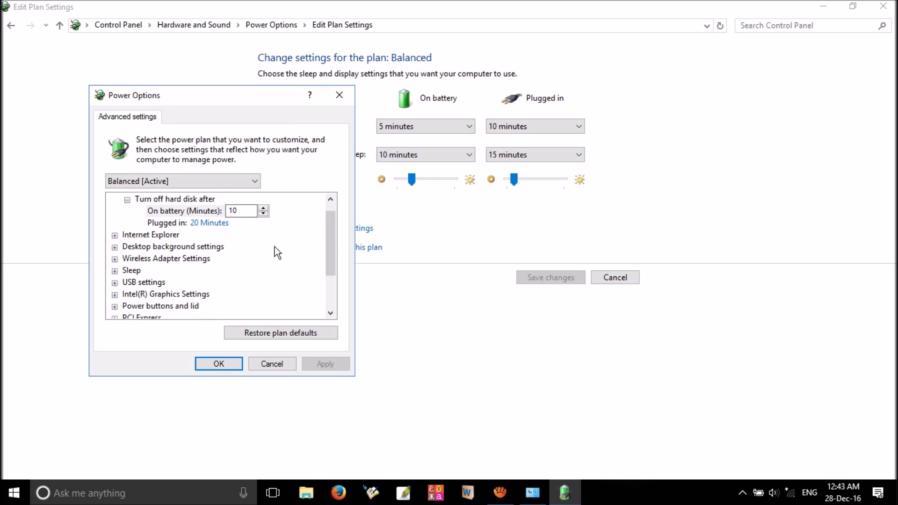
{"action": "left_click", "coordinate": [114, 259]}
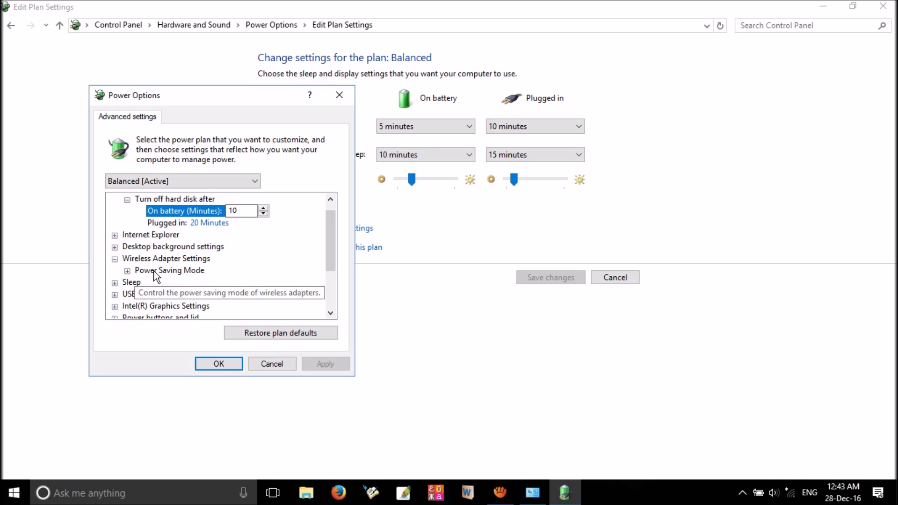
{"action": "left_click", "coordinate": [128, 271]}
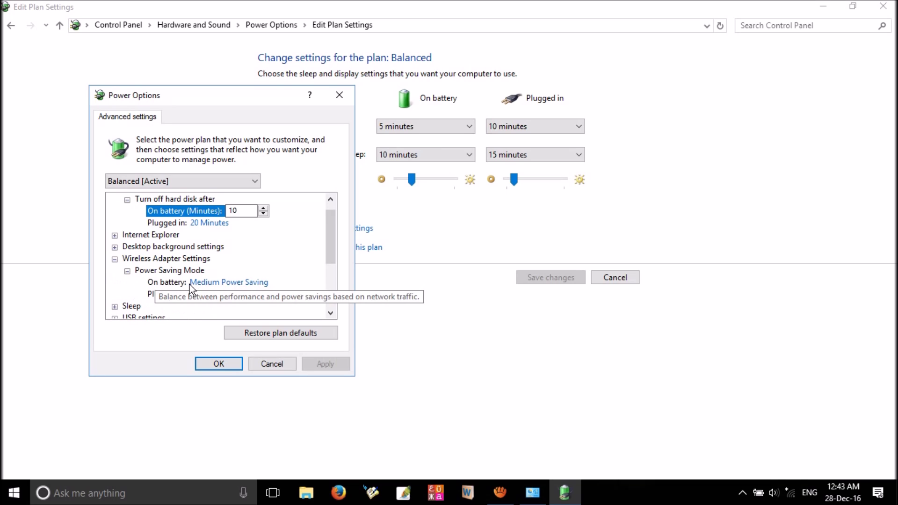
{"action": "left_click", "coordinate": [246, 283]}
{"action": "left_click", "coordinate": [277, 287]}
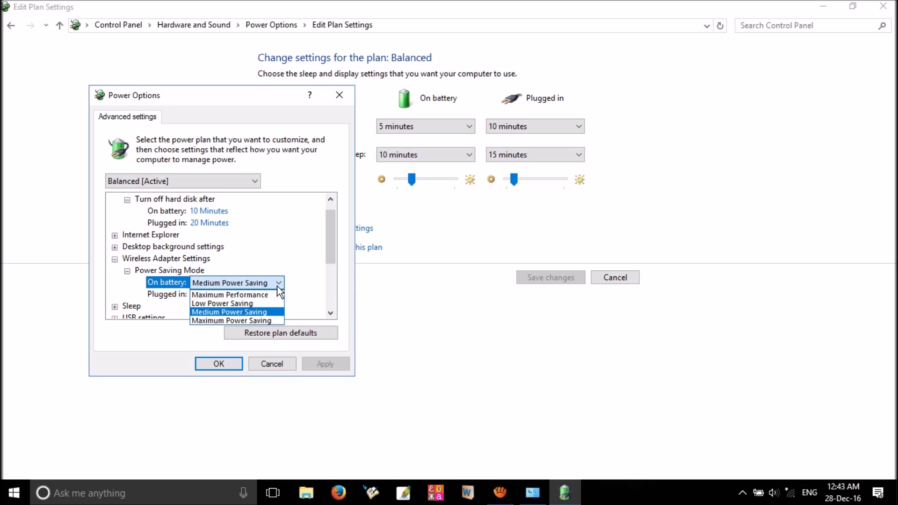
{"action": "left_click", "coordinate": [271, 291]}
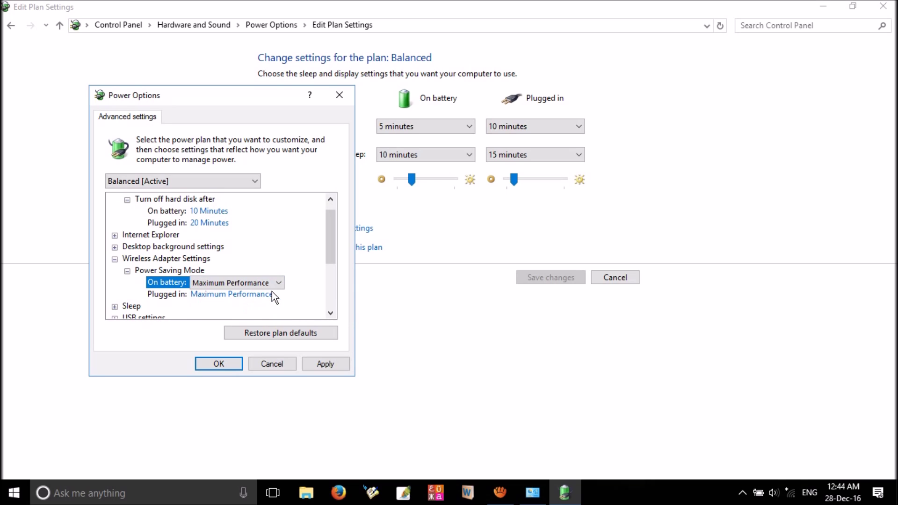
Set the plugged-in wireless Power Saving Mode to Maximum Performance and apply with OK.
{"action": "left_click", "coordinate": [241, 294]}
{"action": "left_click", "coordinate": [242, 294]}
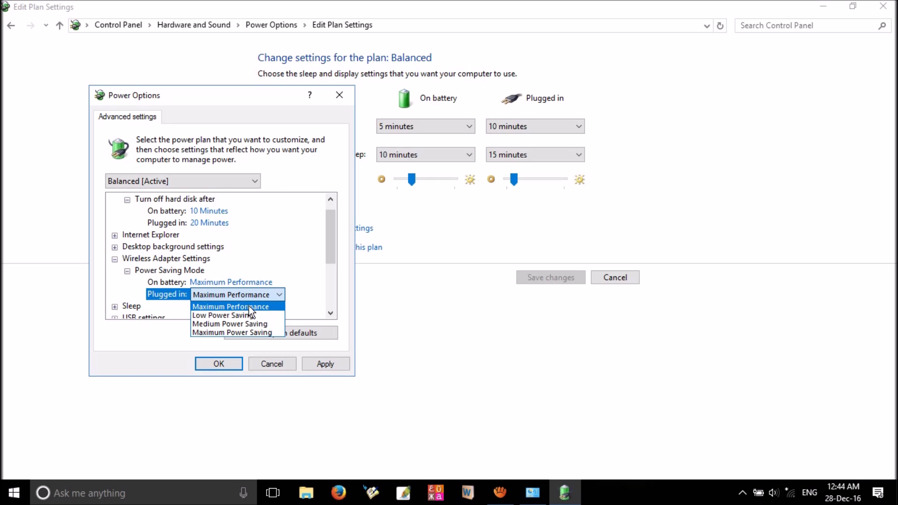
{"action": "left_click", "coordinate": [249, 307]}
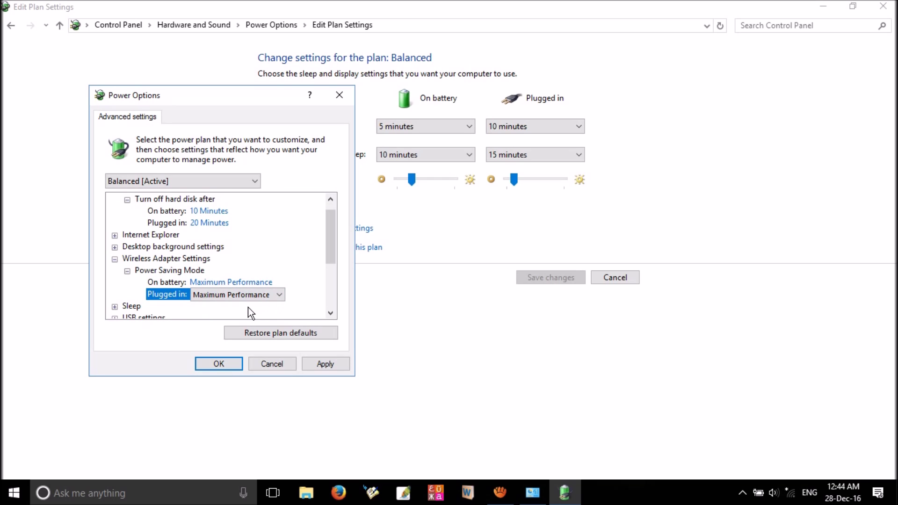
{"action": "left_click", "coordinate": [275, 297]}
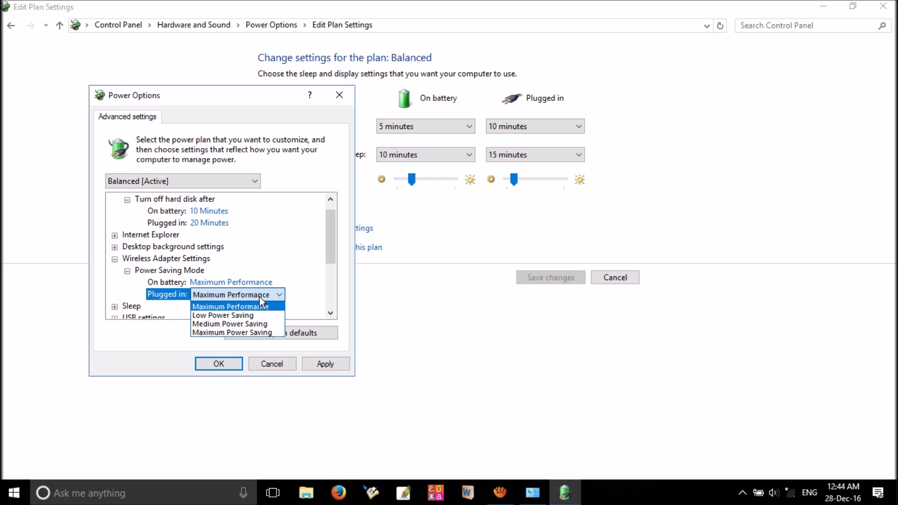
{"action": "left_click", "coordinate": [260, 307]}
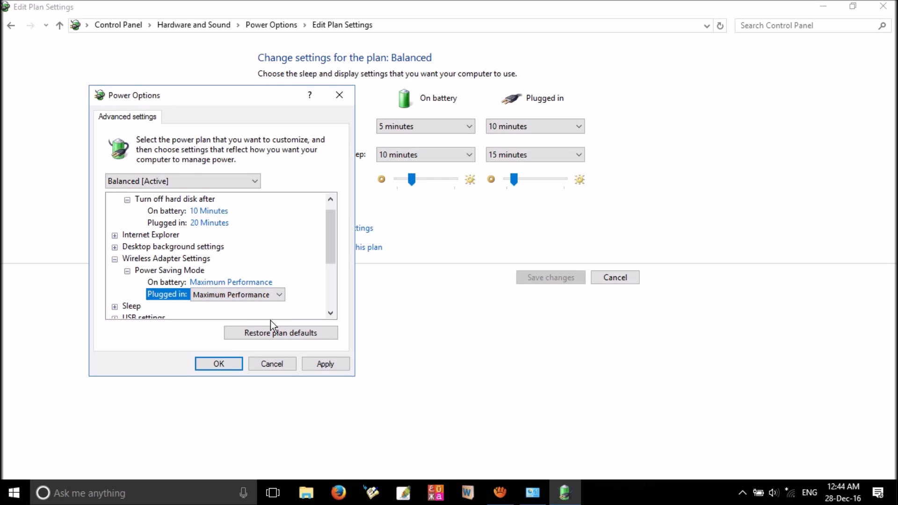
{"action": "left_click", "coordinate": [223, 366]}
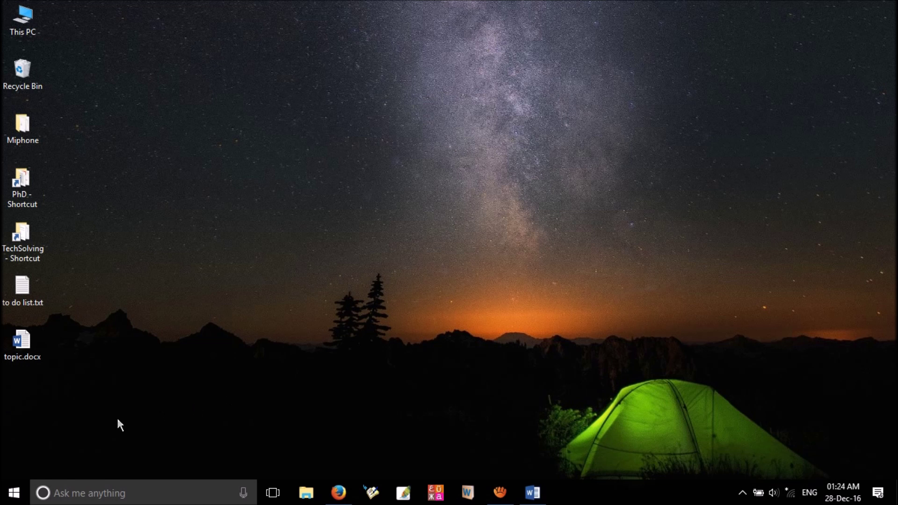
Open Command Prompt (Admin) and bring the Word document with the netsh commands forward.
{"action": "right_click", "coordinate": [12, 495]}
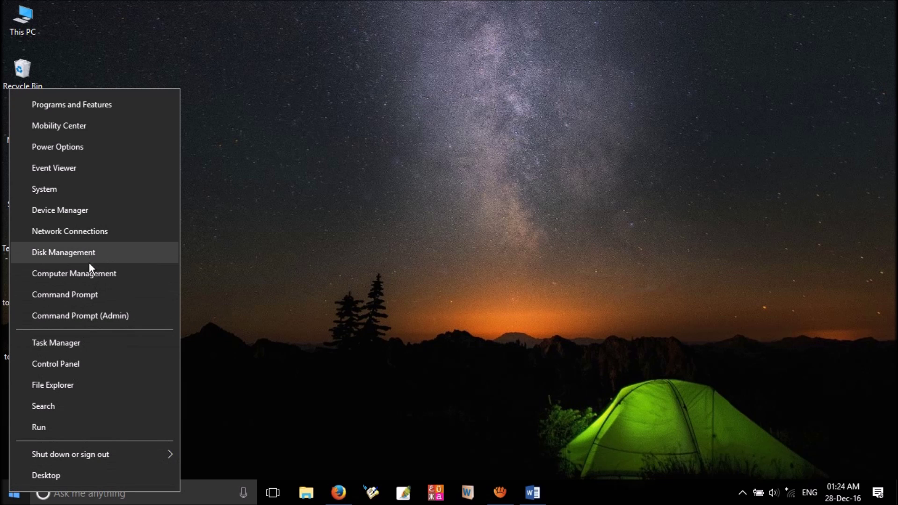
{"action": "left_click", "coordinate": [73, 315]}
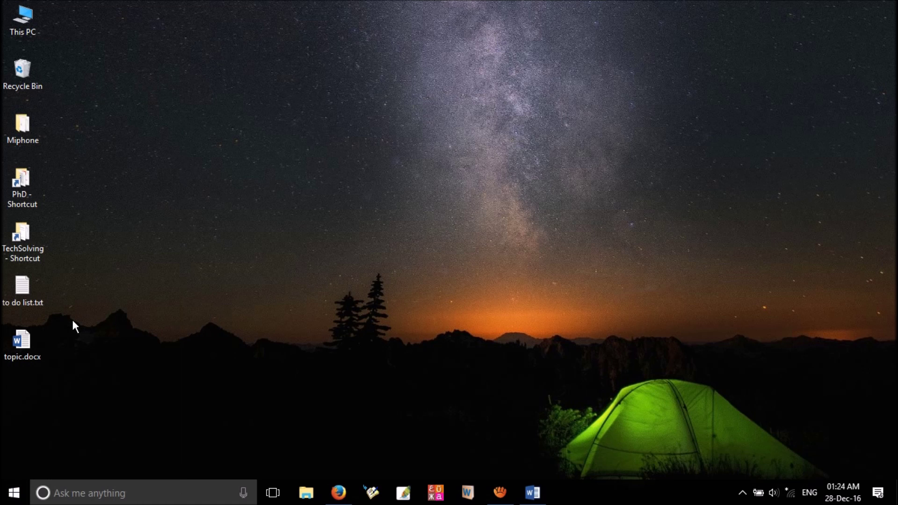
{"action": "left_click", "coordinate": [534, 500]}
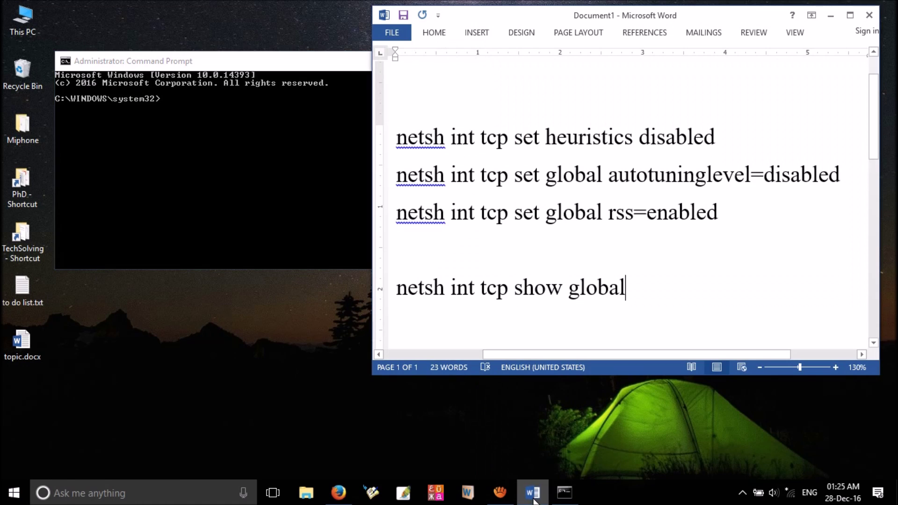
Copy 'netsh int tcp set heuristics disabled' from Word and run it in Command Prompt.
{"action": "triple_click", "coordinate": [427, 140]}
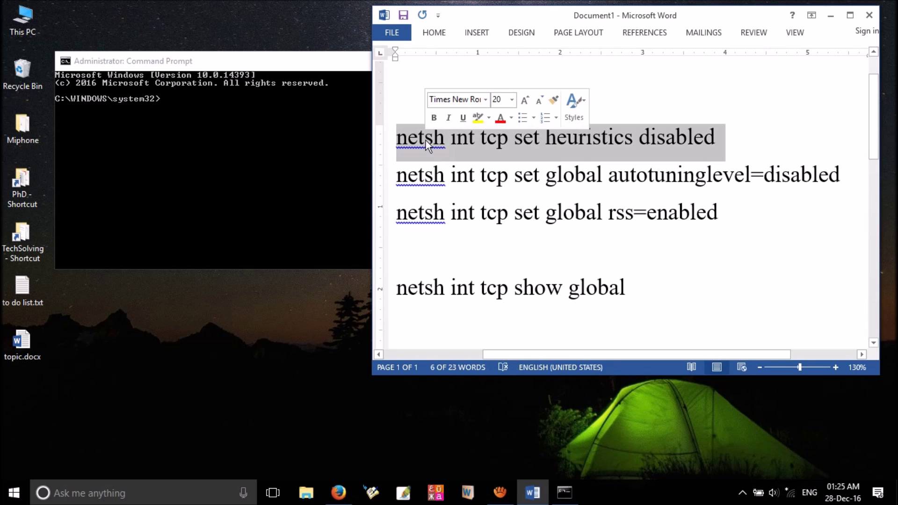
{"action": "key", "text": "ctrl+c"}
{"action": "right_click", "coordinate": [426, 140]}
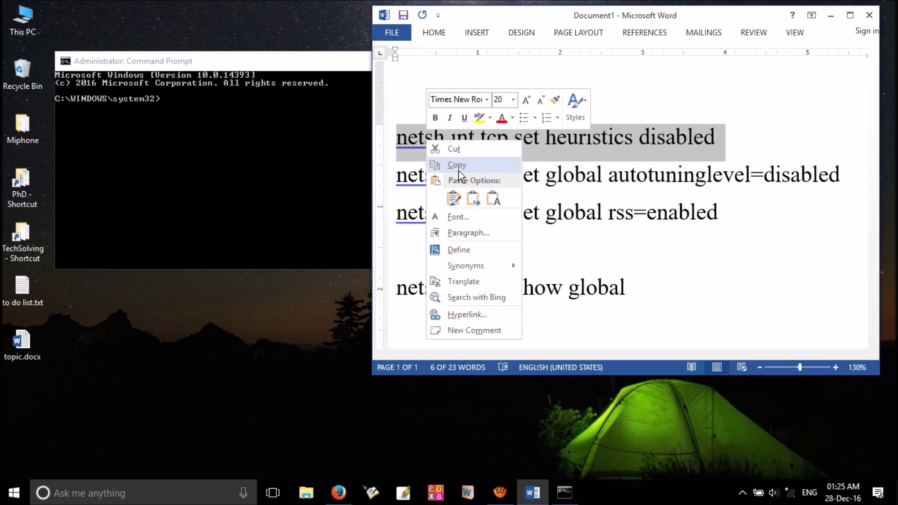
{"action": "left_click", "coordinate": [458, 165]}
{"action": "left_click", "coordinate": [190, 111]}
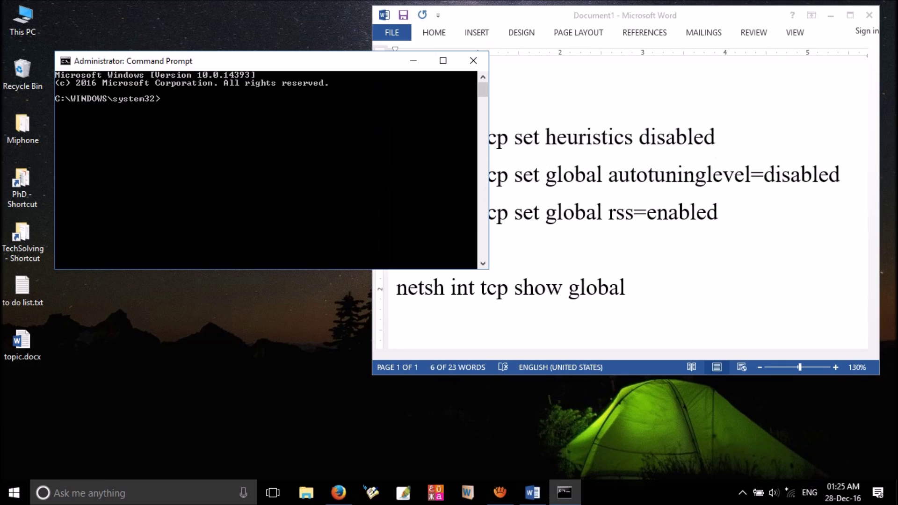
{"action": "key", "text": "ctrl+v"}
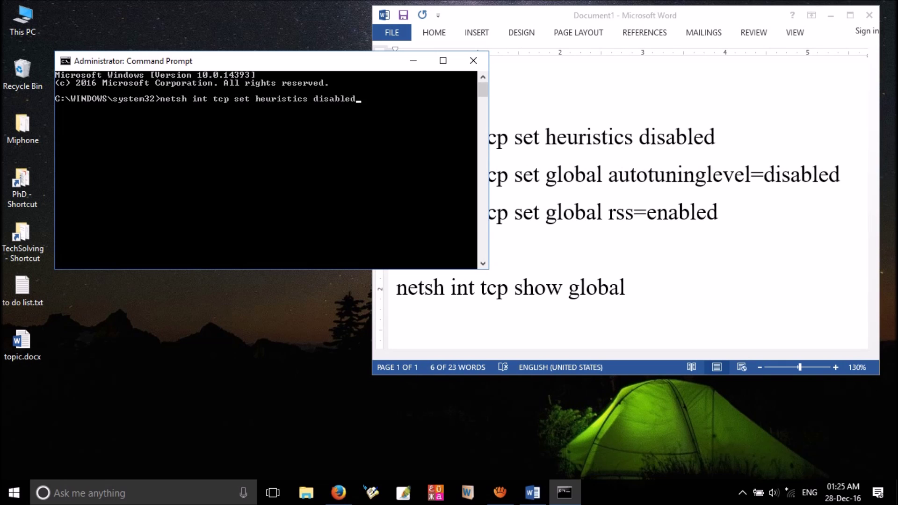
{"action": "key", "text": "Return"}
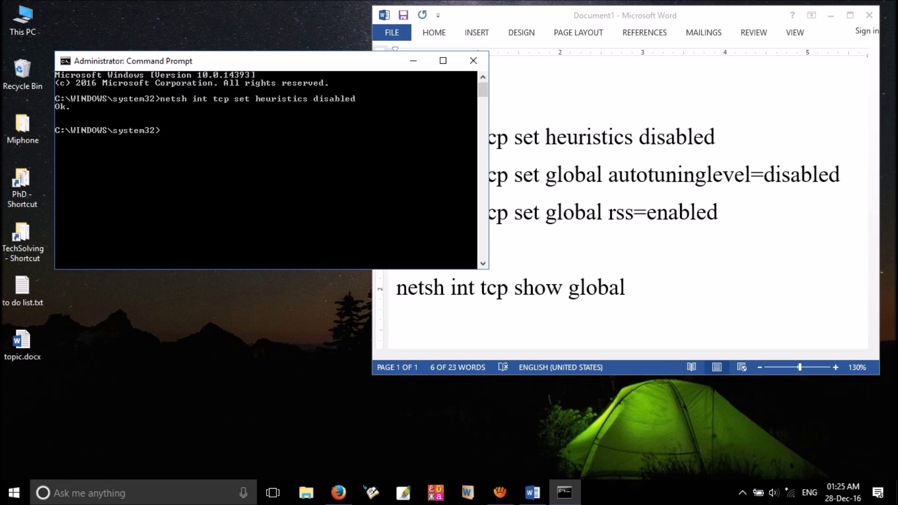
{"action": "double_click", "coordinate": [559, 182]}
Copy the autotuninglevel=disabled netsh command from Word and run it in Command Prompt.
{"action": "left_click", "coordinate": [559, 182]}
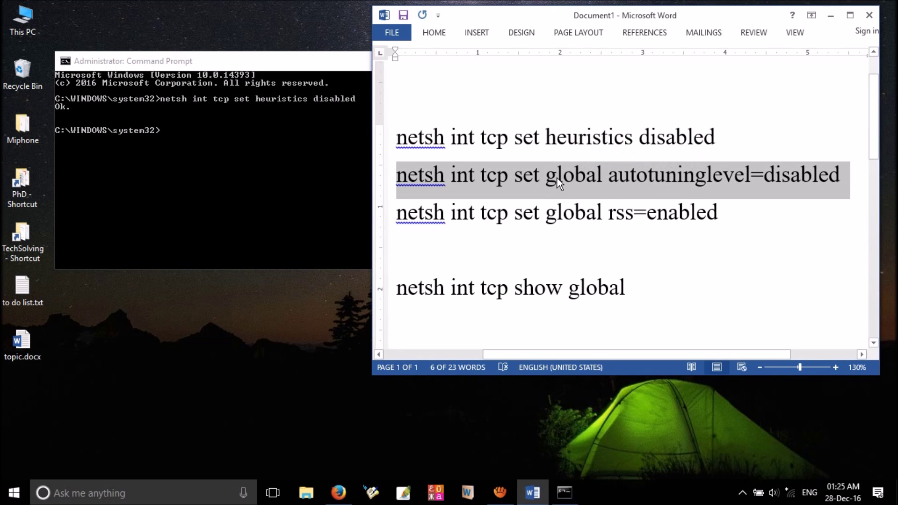
{"action": "right_click", "coordinate": [559, 182]}
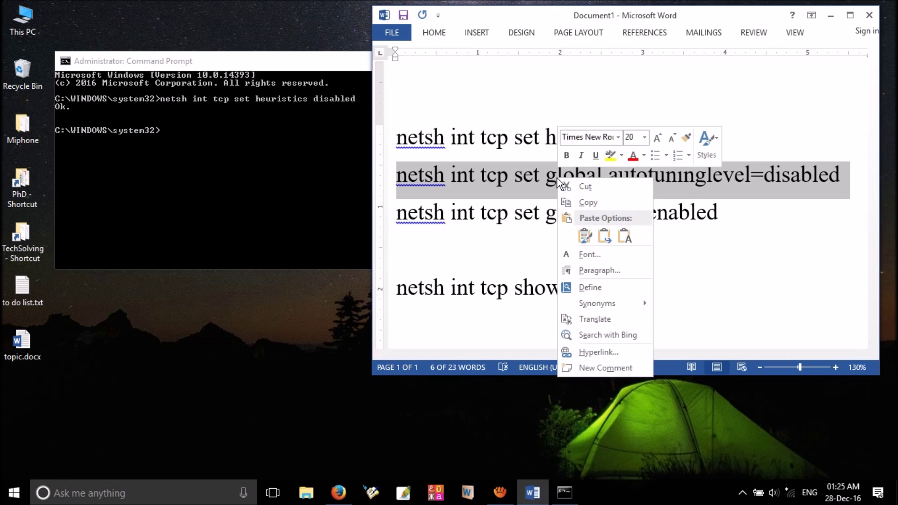
{"action": "left_click", "coordinate": [585, 202]}
{"action": "left_click", "coordinate": [220, 115]}
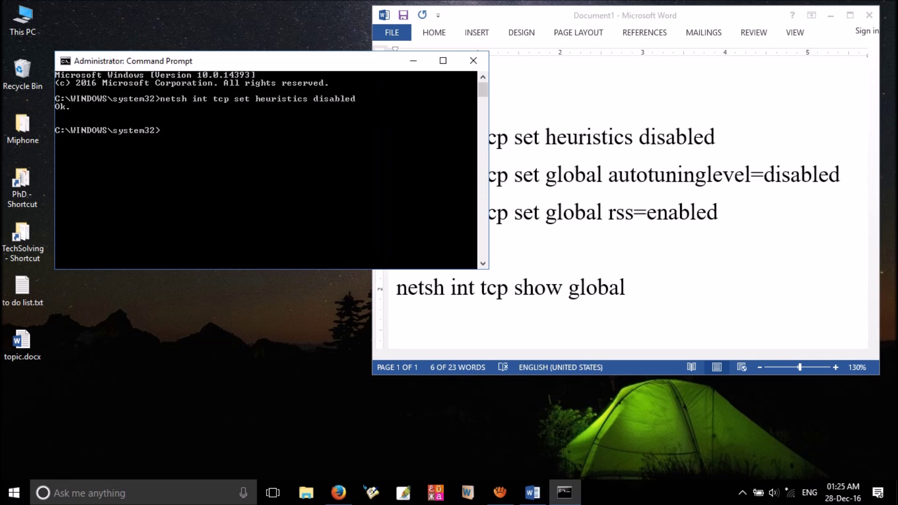
{"action": "key", "text": "ctrl+v"}
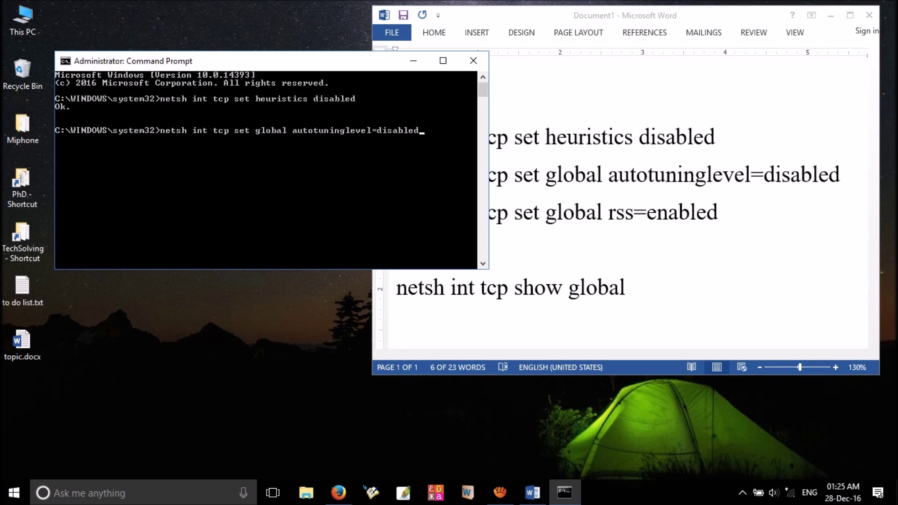
{"action": "key", "text": "Return"}
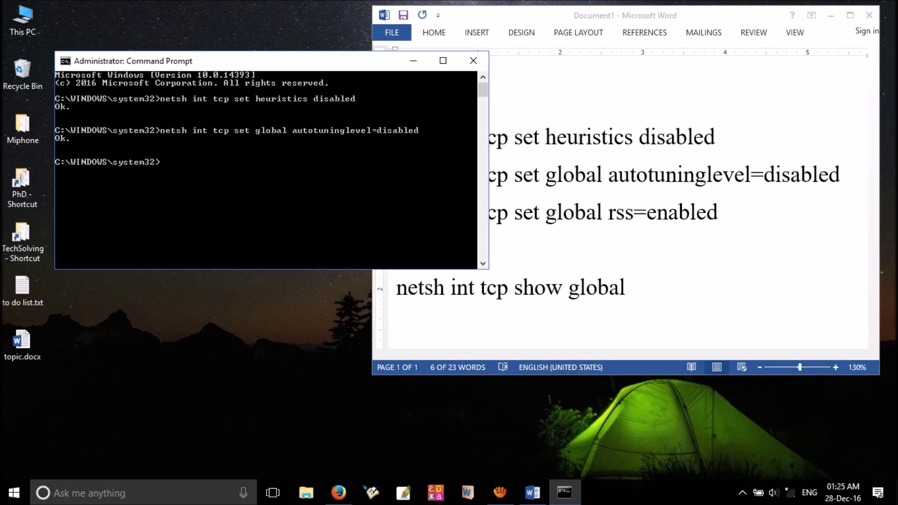
Copy the rss=enabled netsh command from Word and run it in Command Prompt.
{"action": "left_click", "coordinate": [563, 218]}
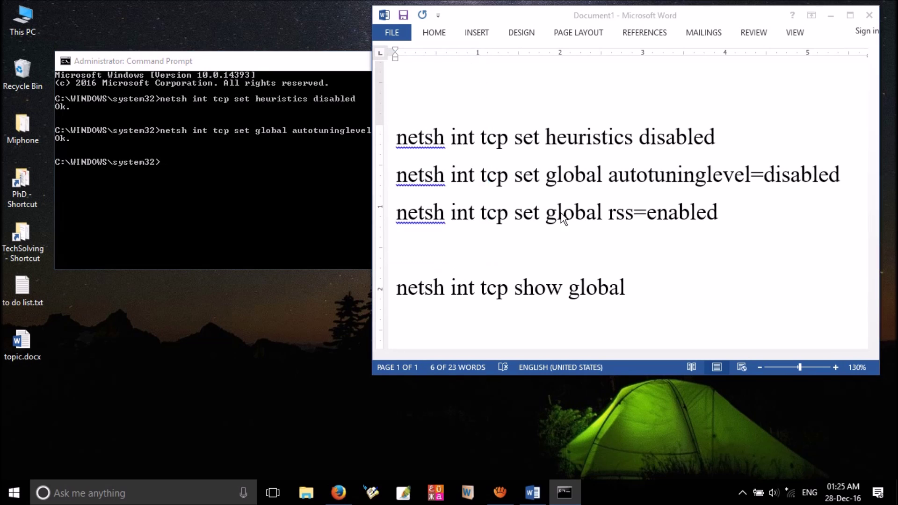
{"action": "triple_click", "coordinate": [561, 215]}
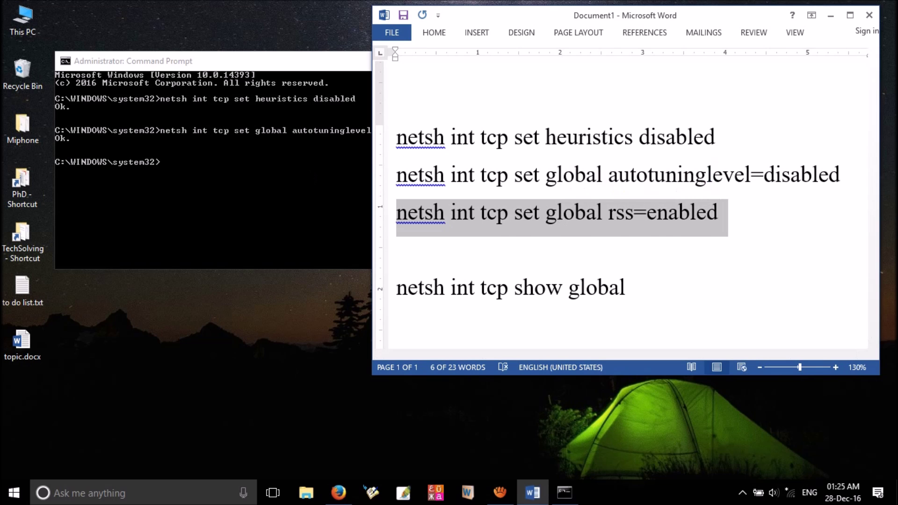
{"action": "left_click", "coordinate": [314, 176]}
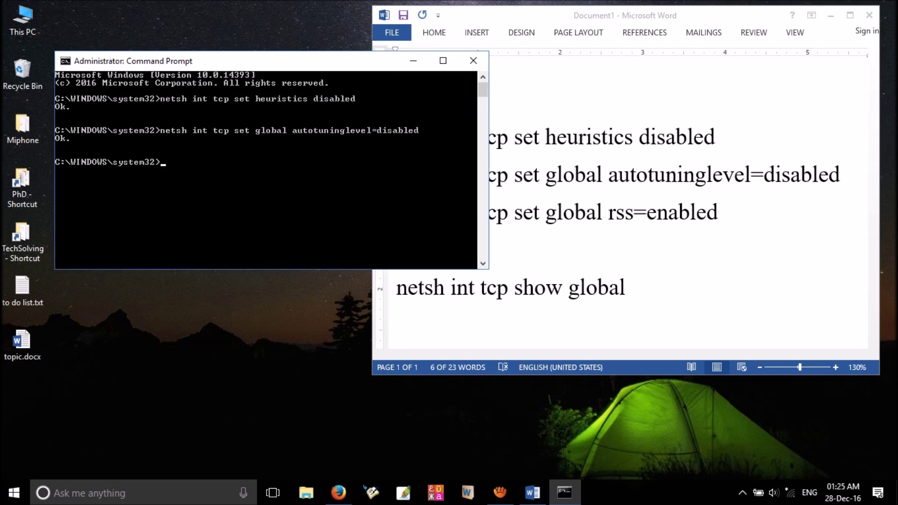
{"action": "key", "text": "ctrl+v"}
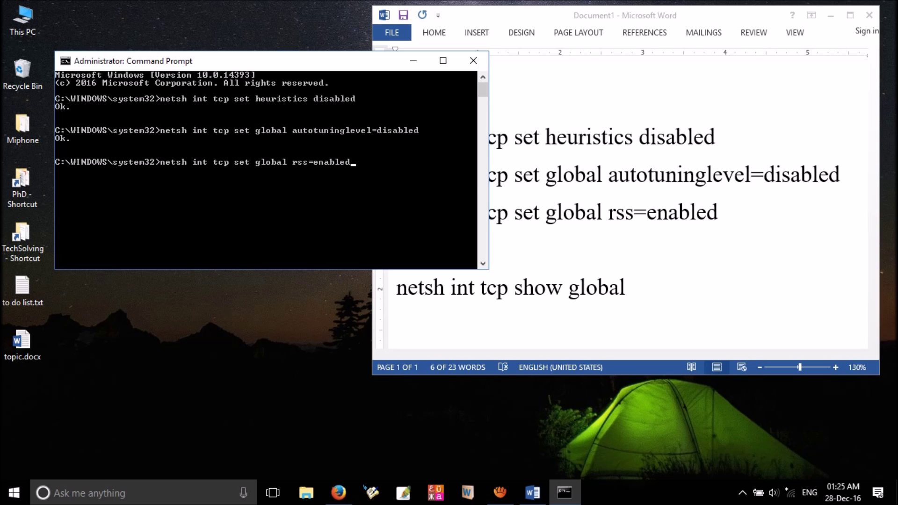
{"action": "key", "text": "Return"}
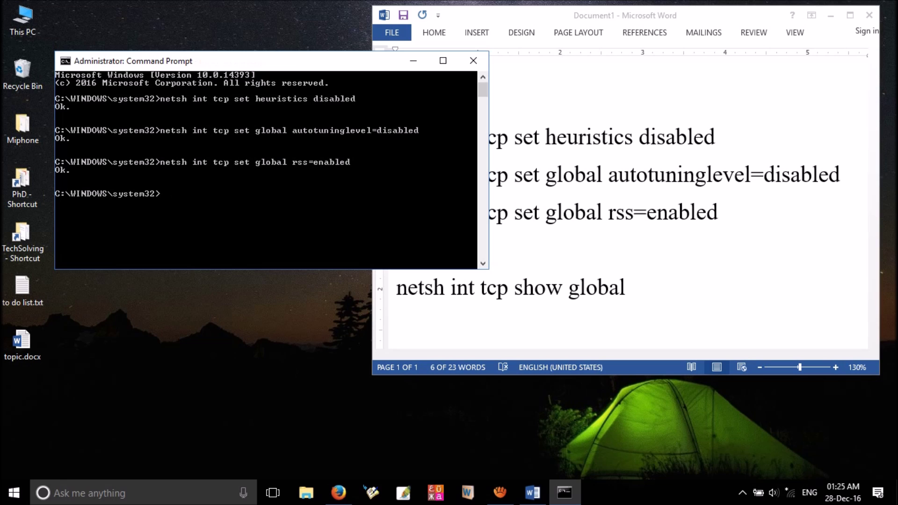
Copy the 'netsh int tcp show global' line from the Word document.
{"action": "double_click", "coordinate": [463, 290]}
{"action": "triple_click", "coordinate": [463, 289]}
{"action": "double_click", "coordinate": [463, 289]}
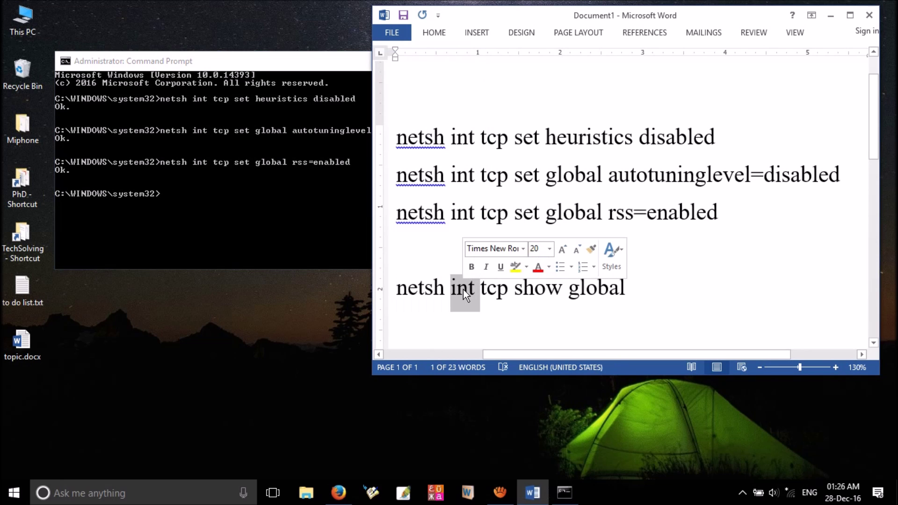
{"action": "triple_click", "coordinate": [463, 289]}
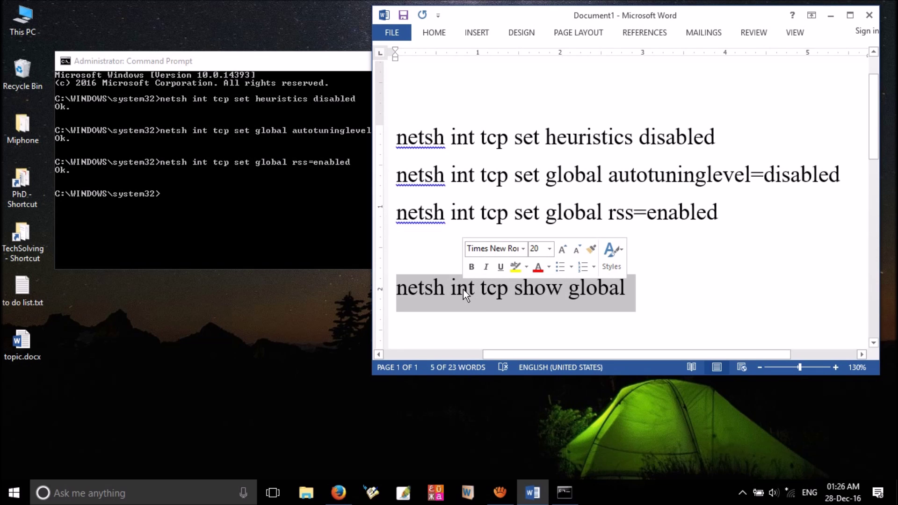
{"action": "right_click", "coordinate": [463, 289]}
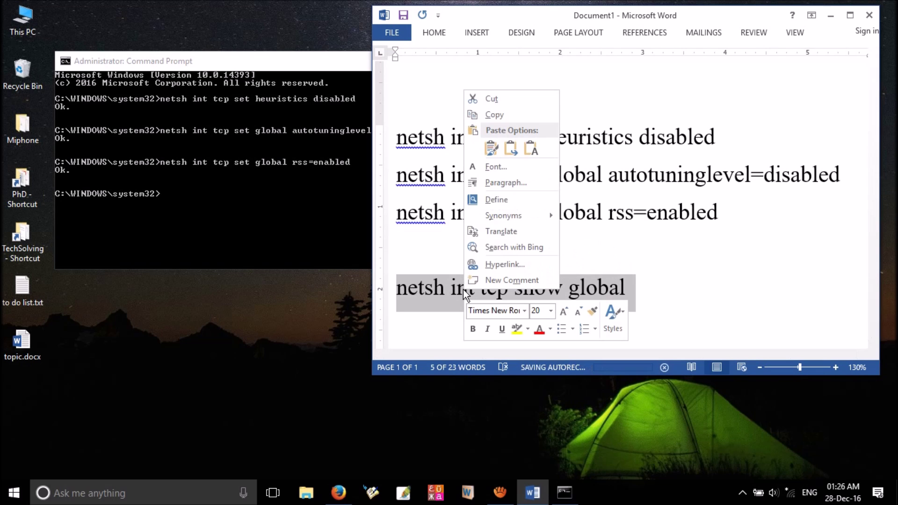
{"action": "left_click", "coordinate": [512, 115]}
Run it in Command Prompt, confirming RSS enabled and auto-tuning disabled, then close the prompt.
{"action": "key", "text": "alt+Tab"}
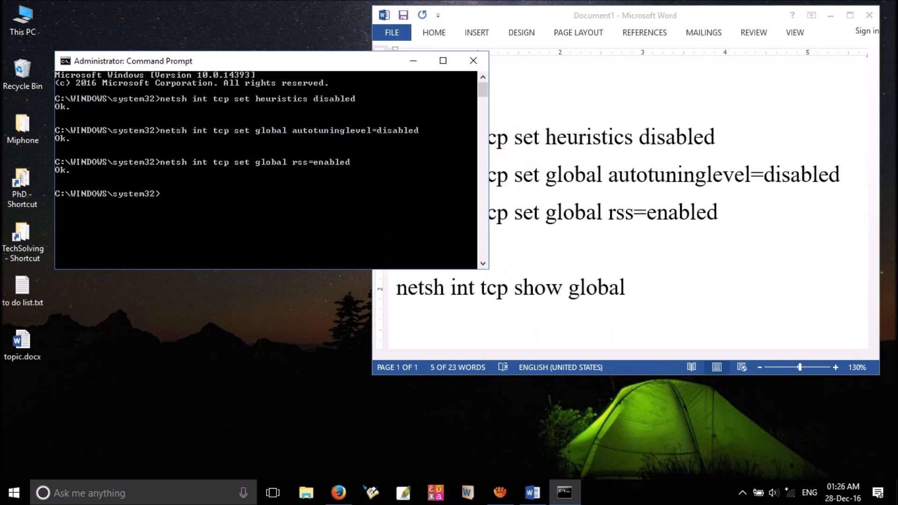
{"action": "key", "text": "ctrl+v"}
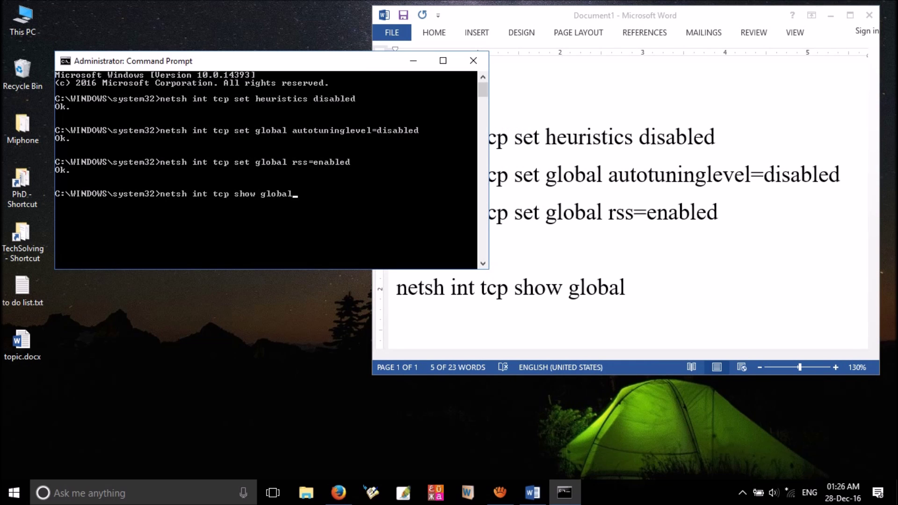
{"action": "key", "text": "Return"}
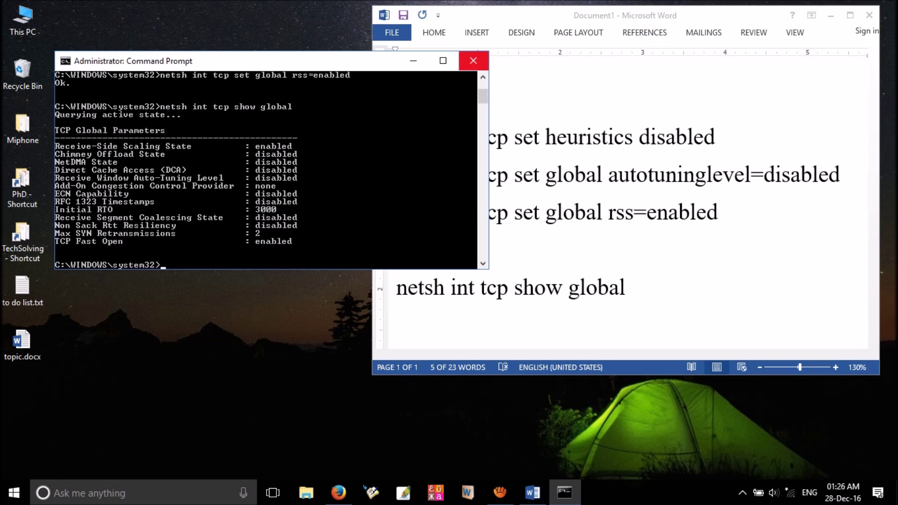
{"action": "left_click", "coordinate": [473, 60]}
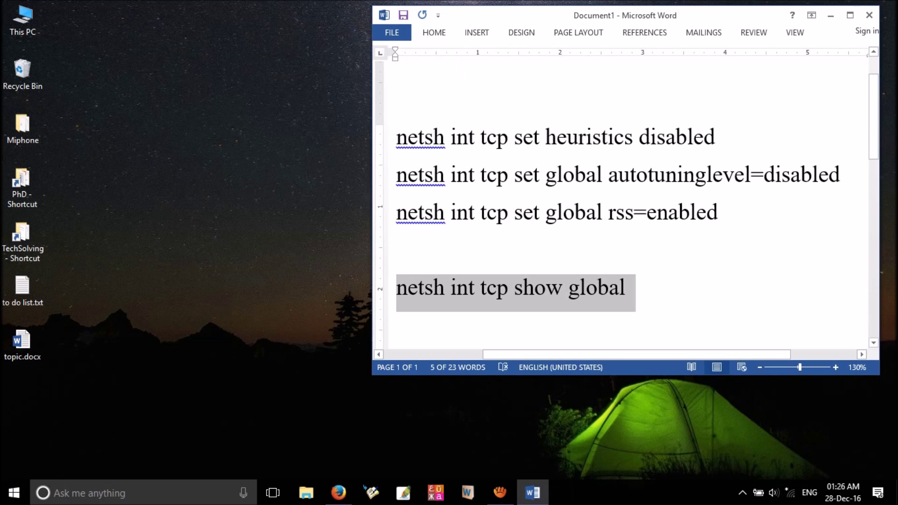
Minimize Word and open the Start menu's power options showing Sleep, Shut down and Restart.
{"action": "left_click", "coordinate": [827, 23]}
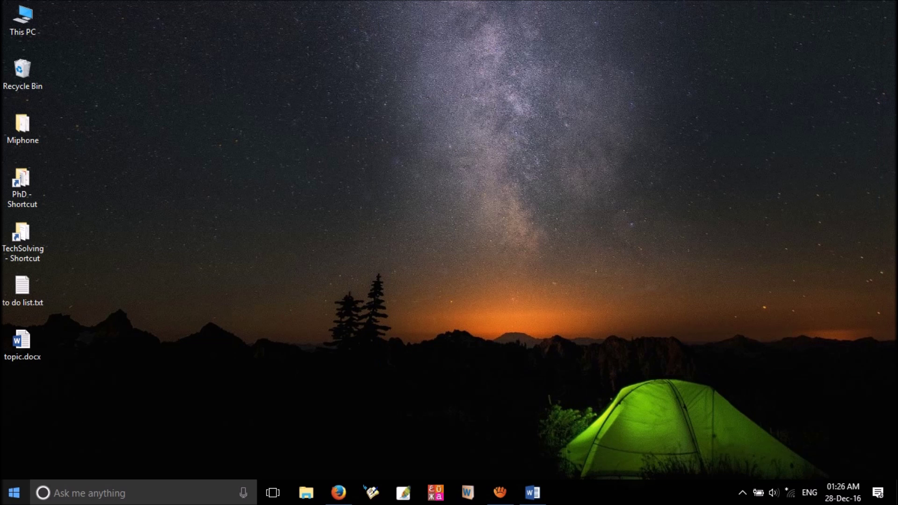
{"action": "left_click", "coordinate": [14, 493]}
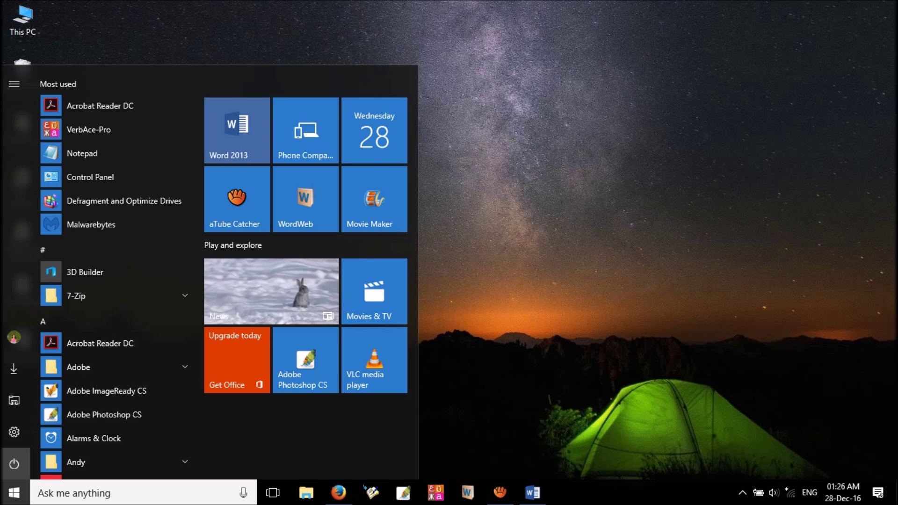
{"action": "left_click", "coordinate": [14, 464]}
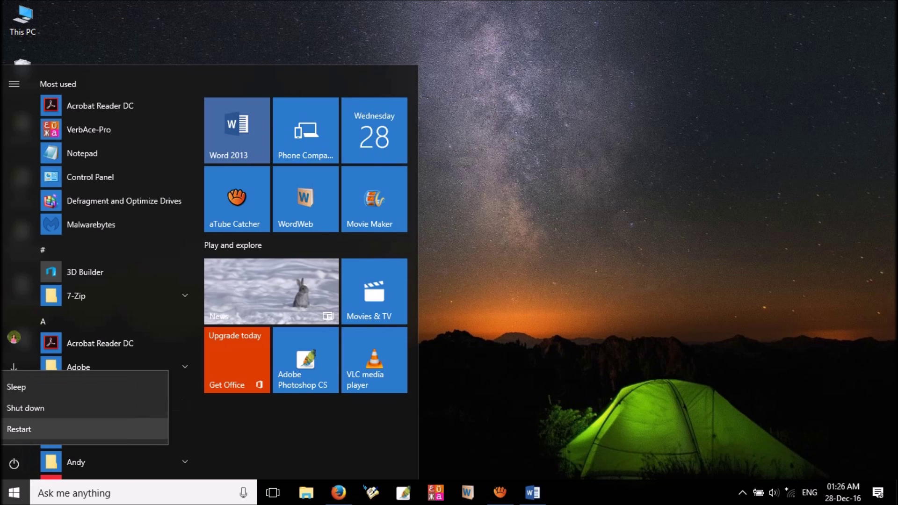